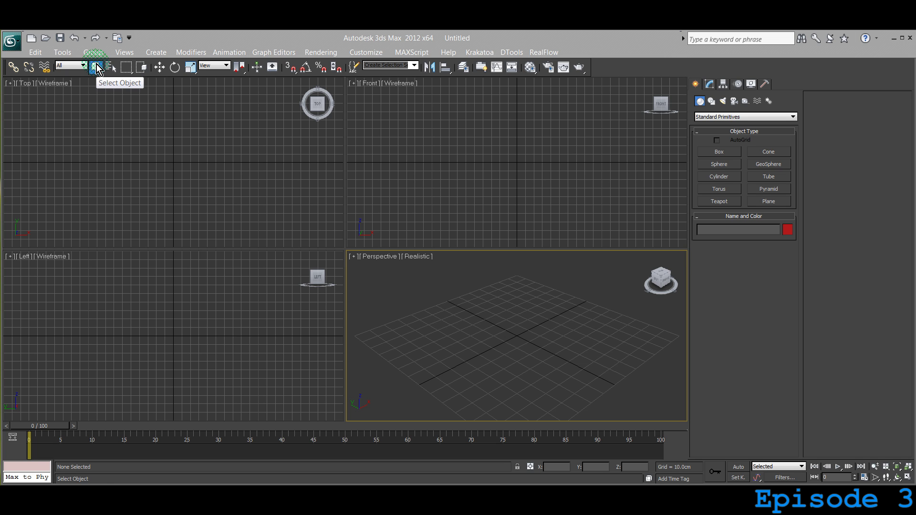
- Trace a closed upward-pointing arrow outline with the Line spline in the Front viewport
click(711, 102)
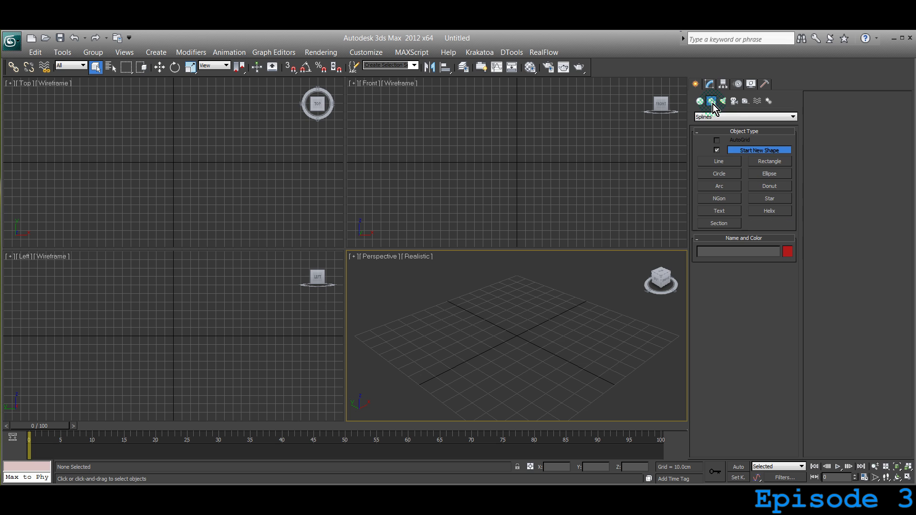
click(723, 162)
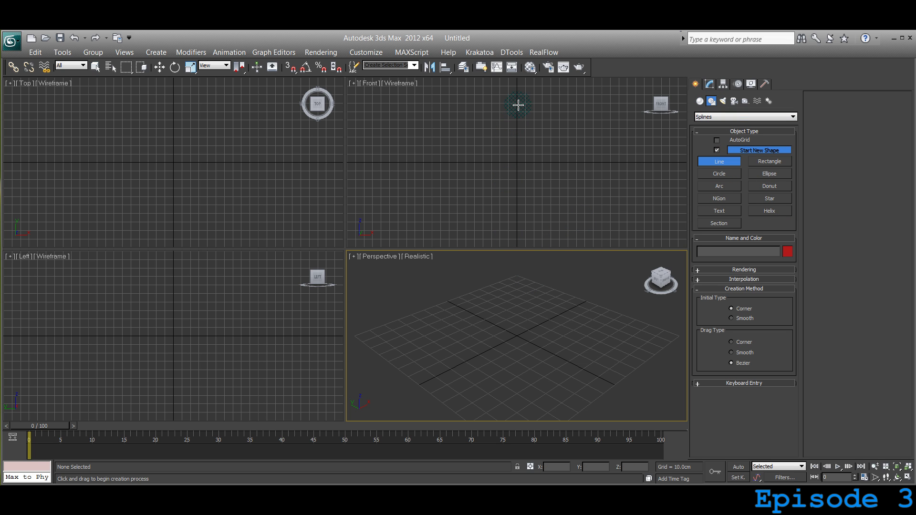
click(494, 101)
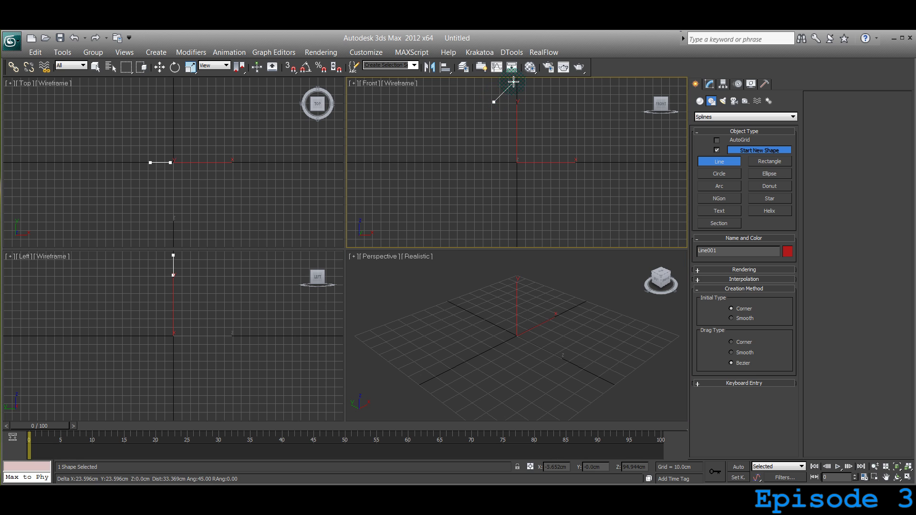
click(513, 82)
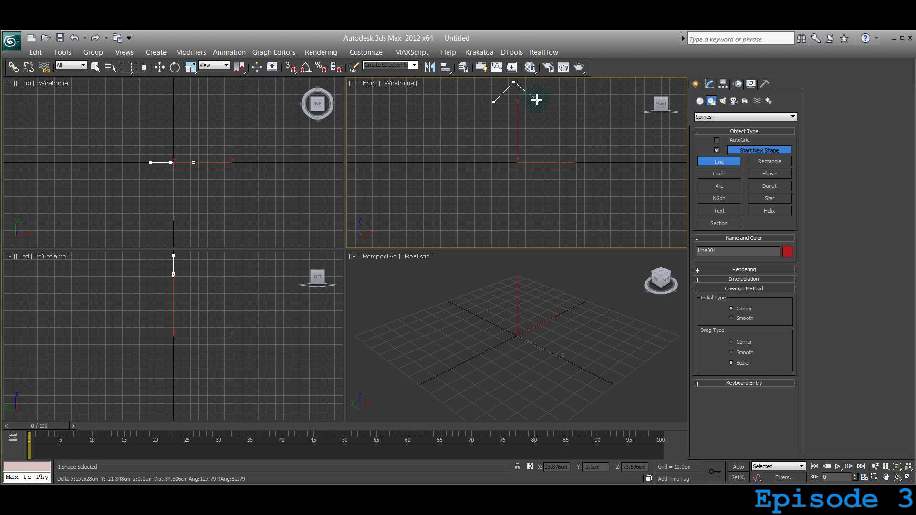
click(535, 100)
click(517, 89)
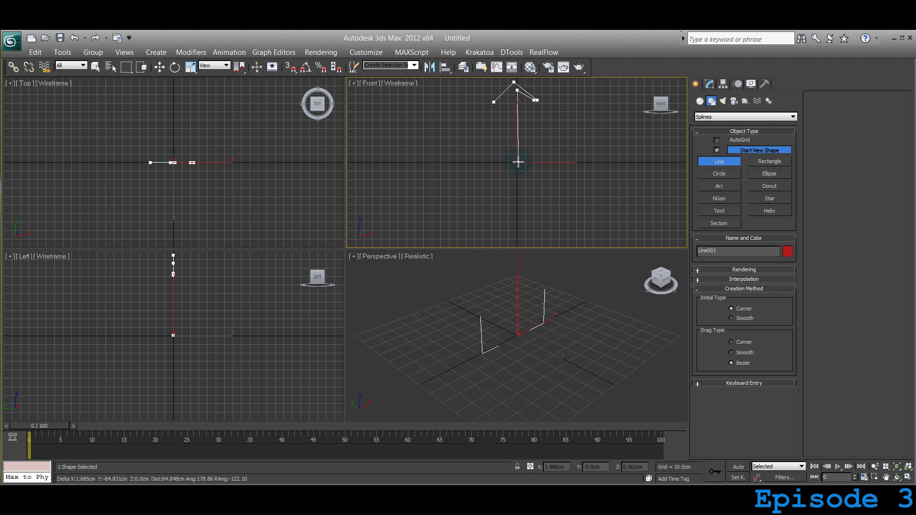
click(510, 160)
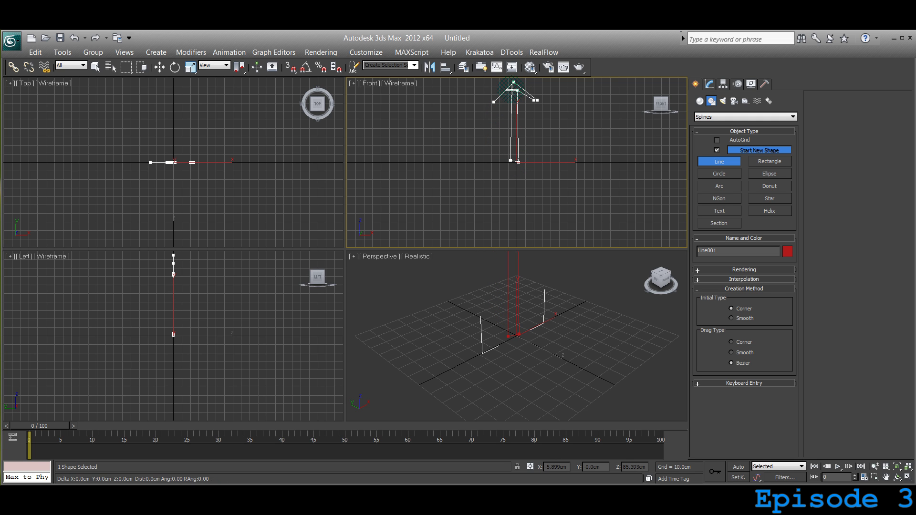
click(511, 89)
click(498, 102)
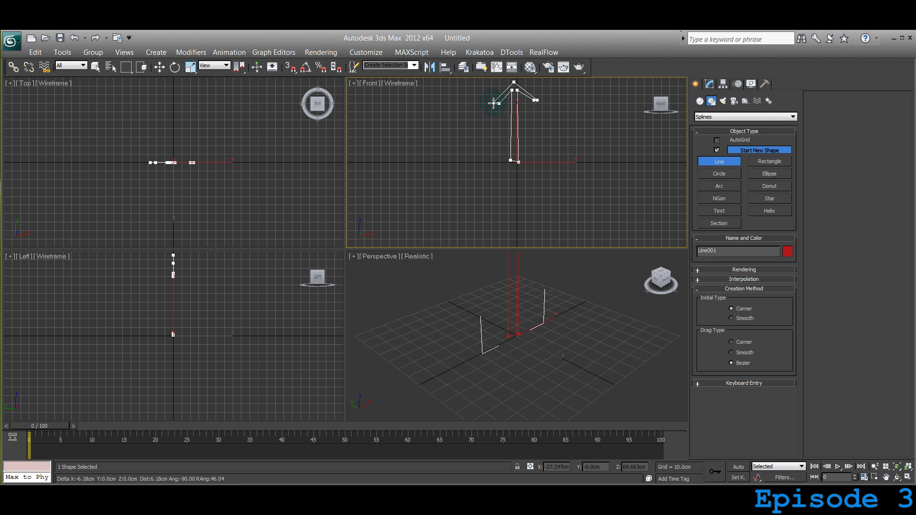
click(496, 103)
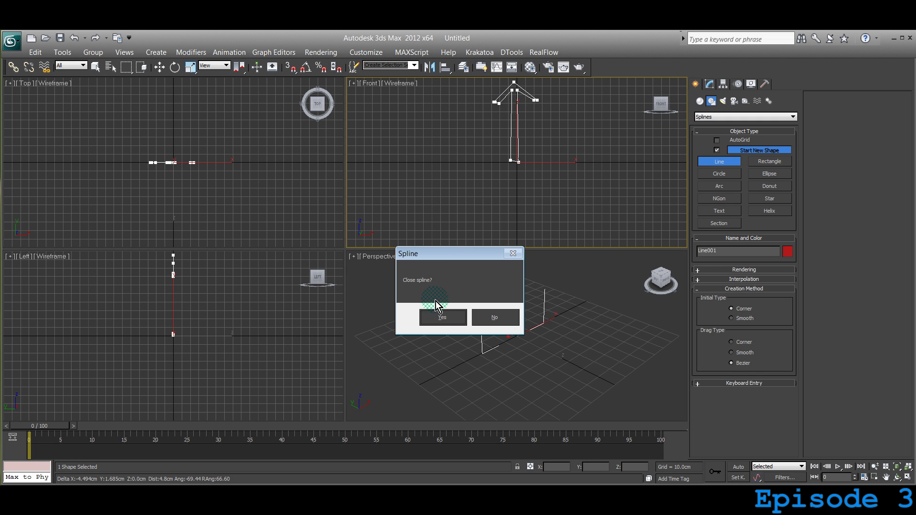
- Close the arrow spline and finish drawing lines
click(437, 316)
right_click(491, 341)
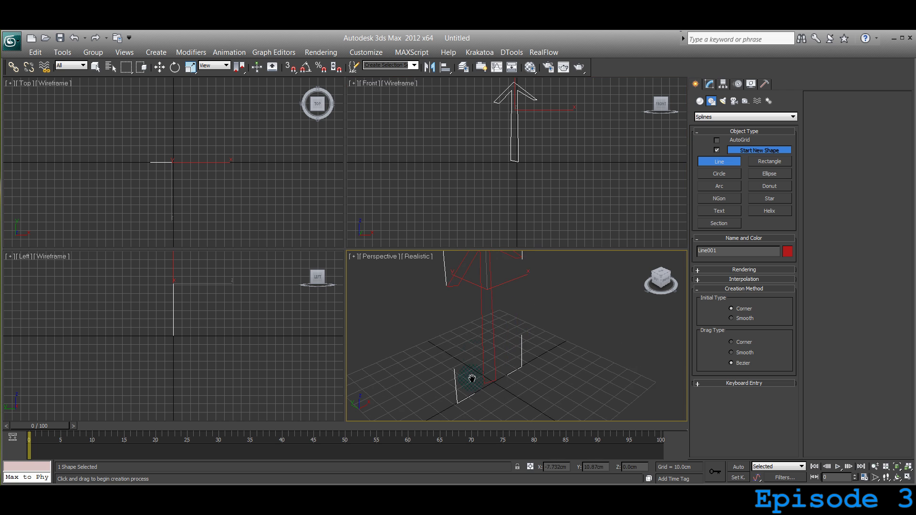
middle_drag(492, 342, 524, 354)
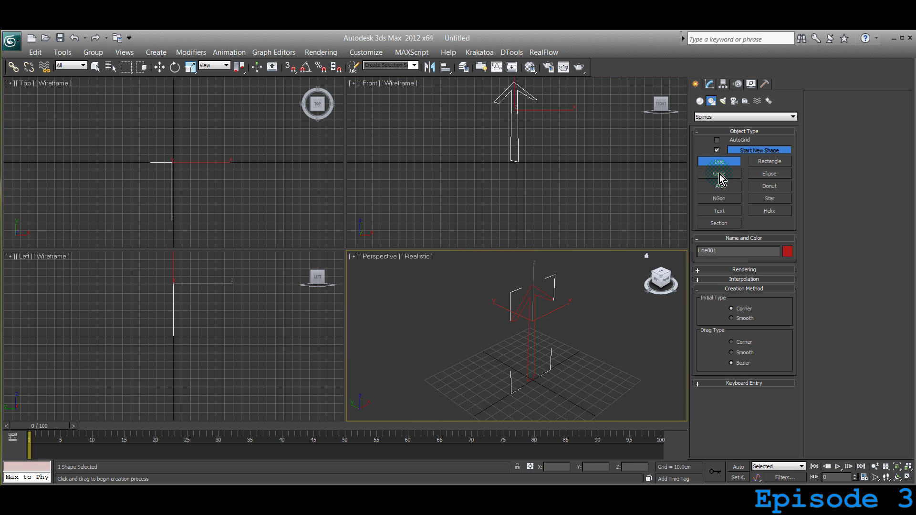
- Give Line001 an Extrude modifier with an Amount of 5.0cm
click(711, 85)
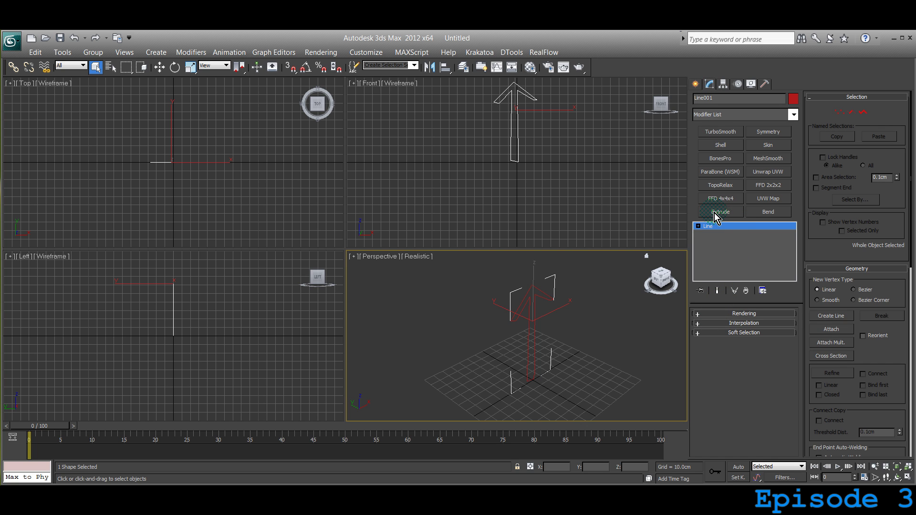
click(729, 211)
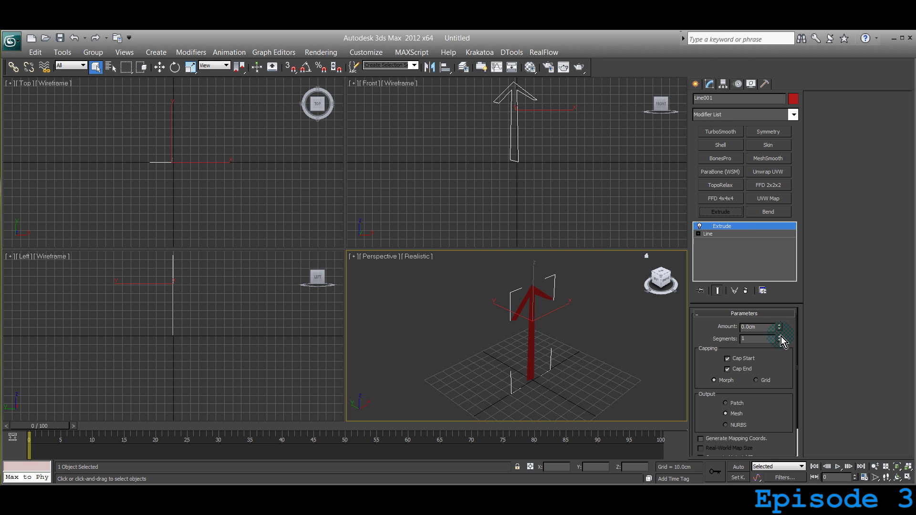
mouse_move(781, 331)
mouse_down()
mouse_move(778, 313)
mouse_move(779, 322)
mouse_up()
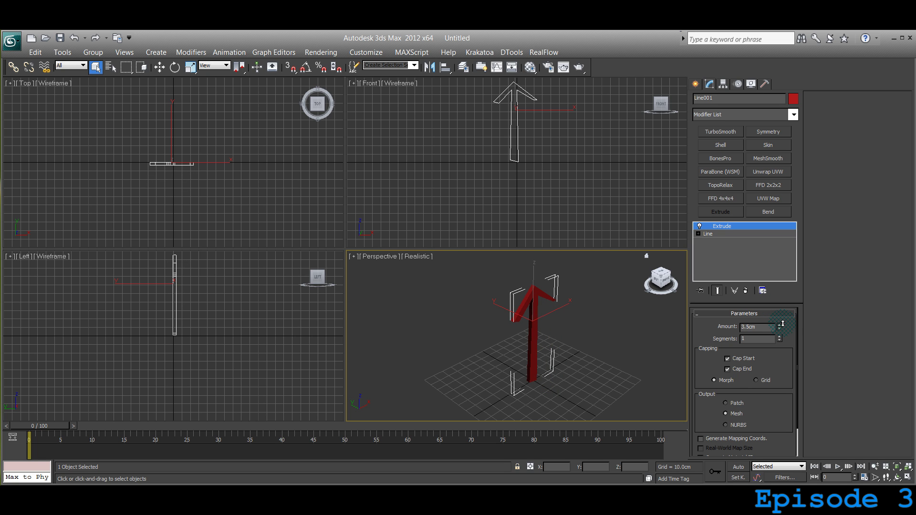
middle_drag(549, 151, 538, 165)
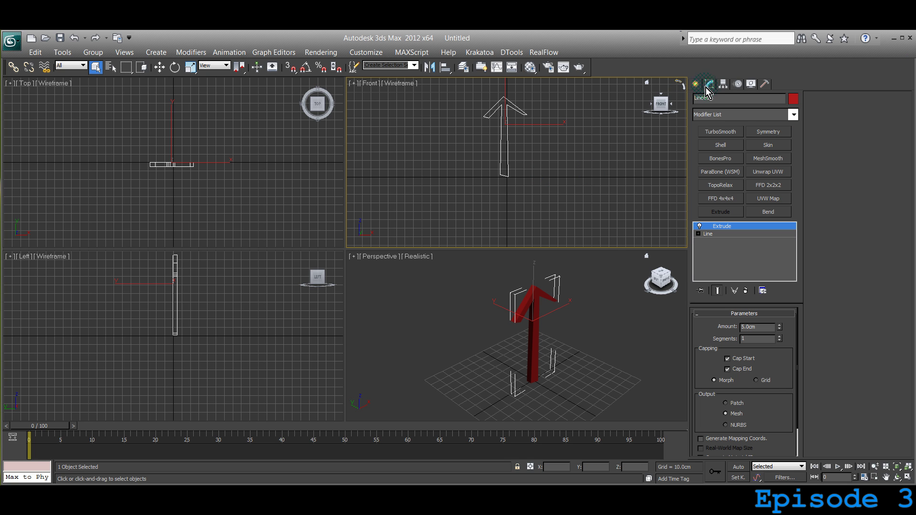
- With Affect Pivot Only, lower Line001's pivot to the base of the arrow shaft
click(723, 84)
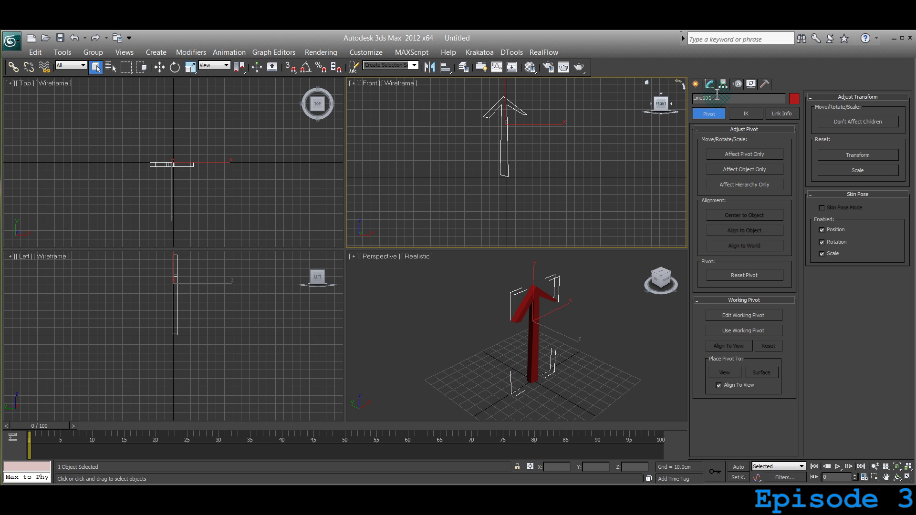
click(739, 88)
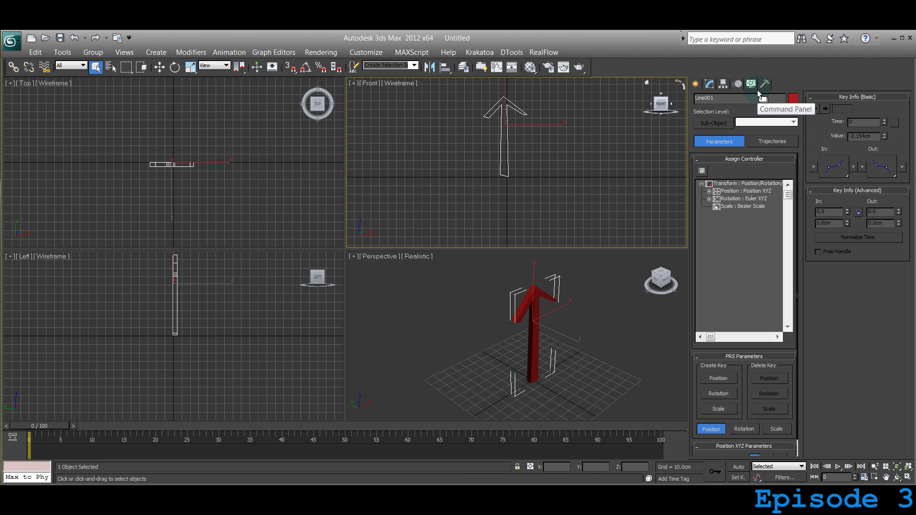
click(755, 86)
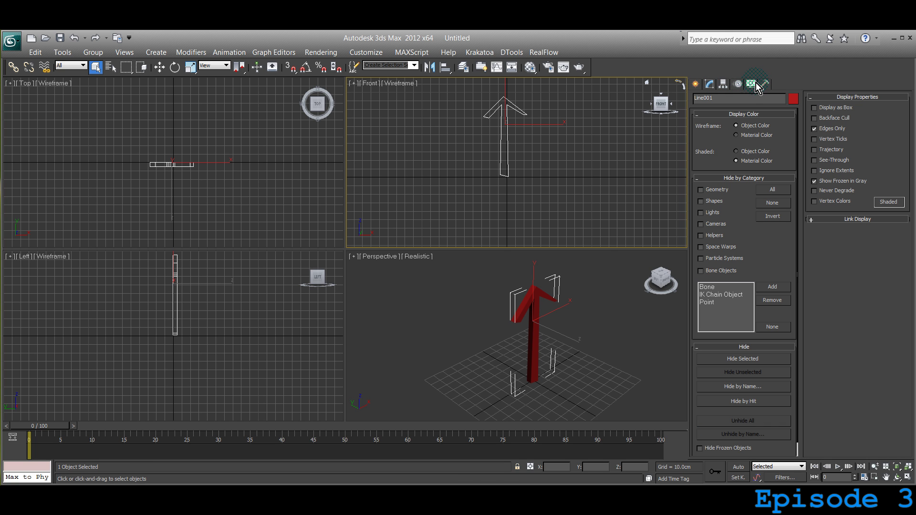
click(709, 85)
click(724, 86)
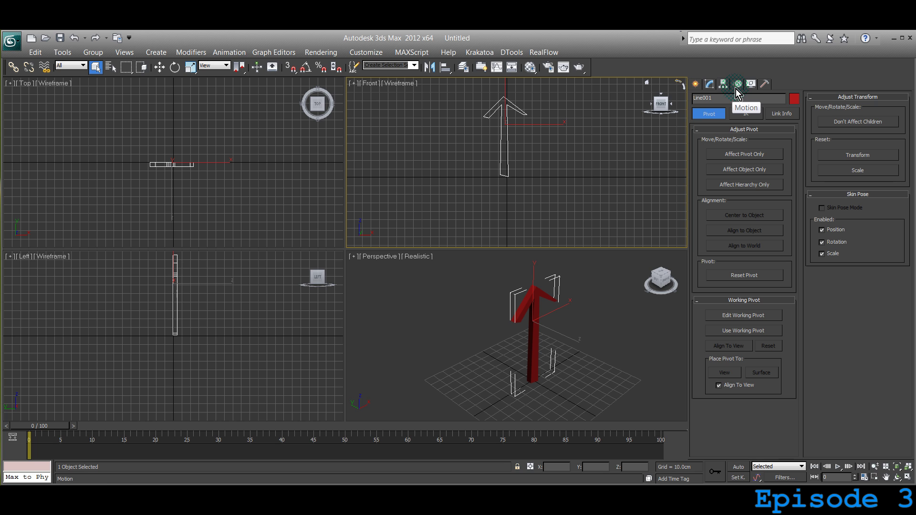
click(729, 154)
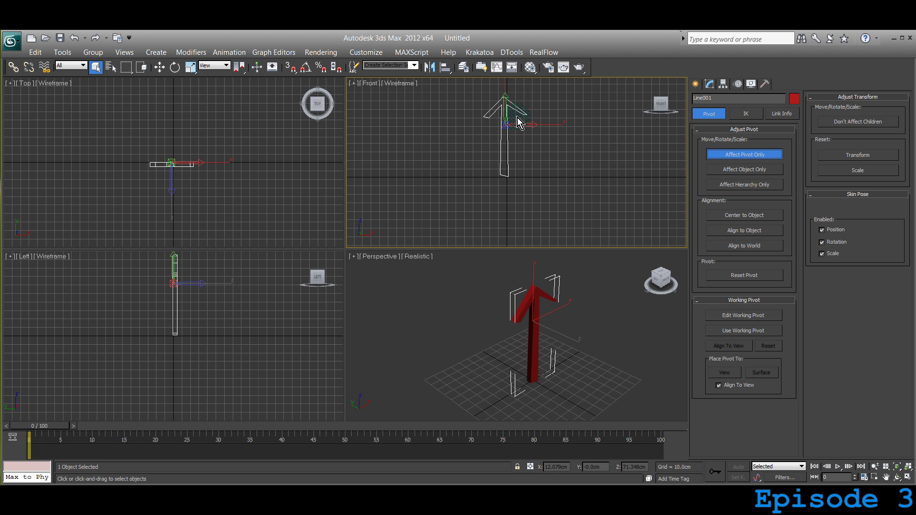
middle_drag(537, 190, 530, 233)
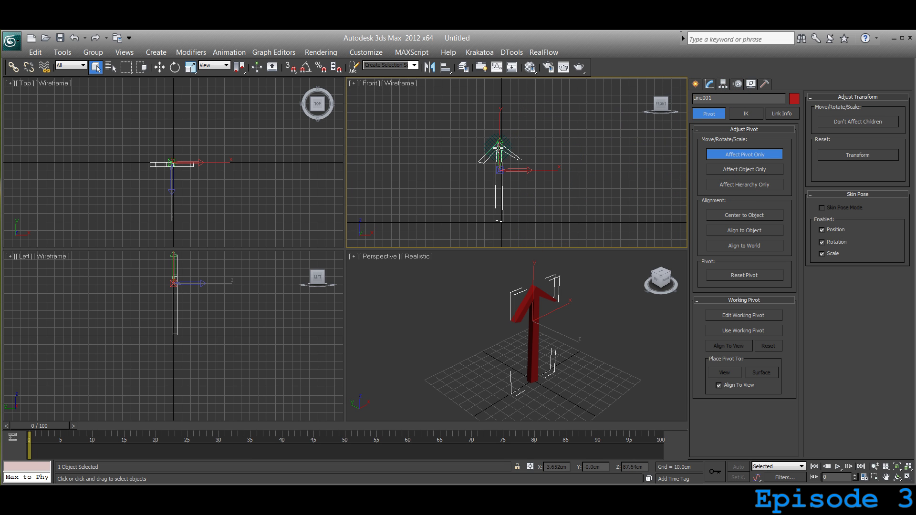
key(w)
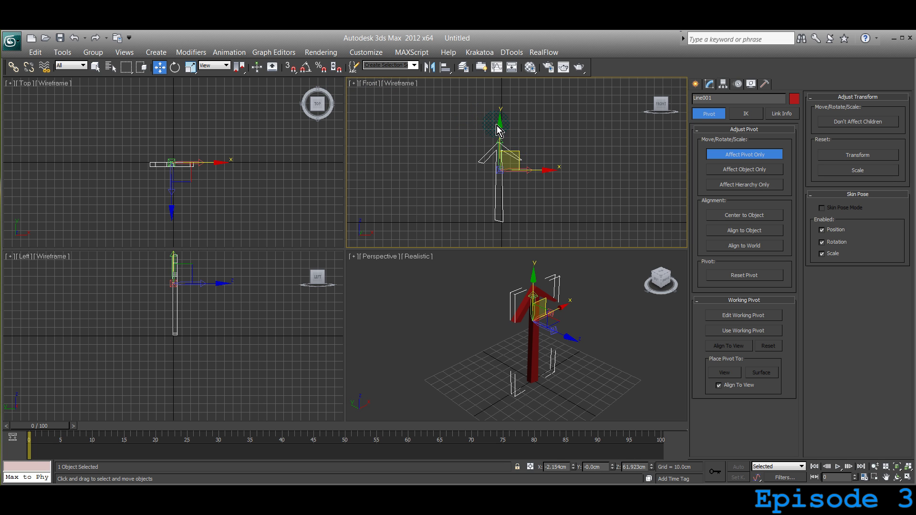
drag(499, 126, 499, 221)
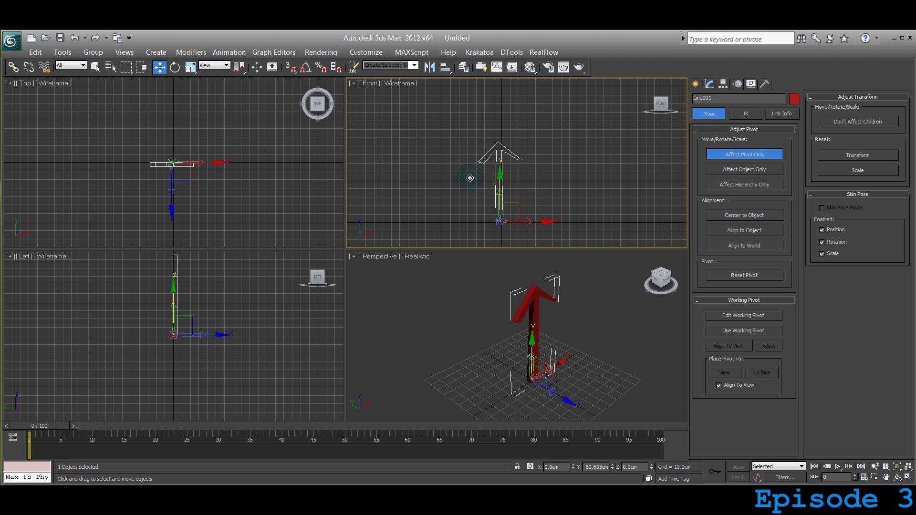
click(743, 155)
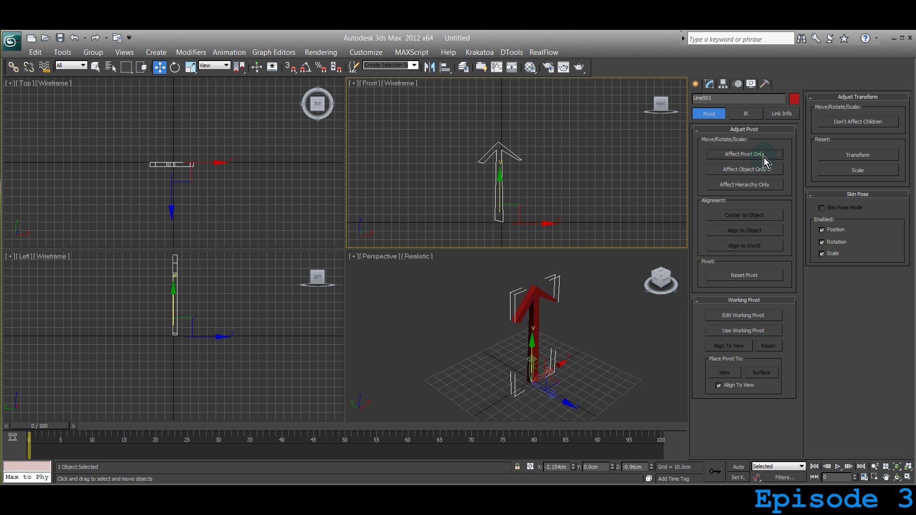
middle_drag(491, 222, 499, 184)
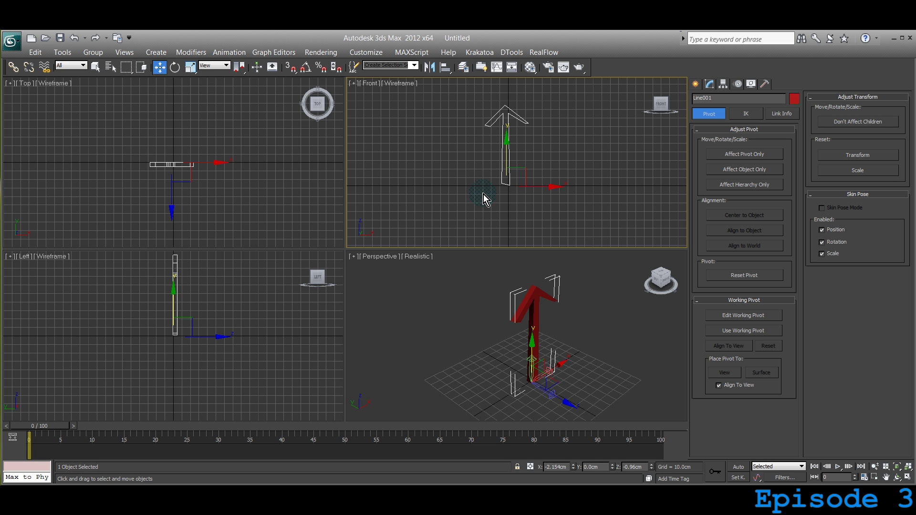
- Rotate copies of the arrow about its base so arrows point up, down, left and right
key(e)
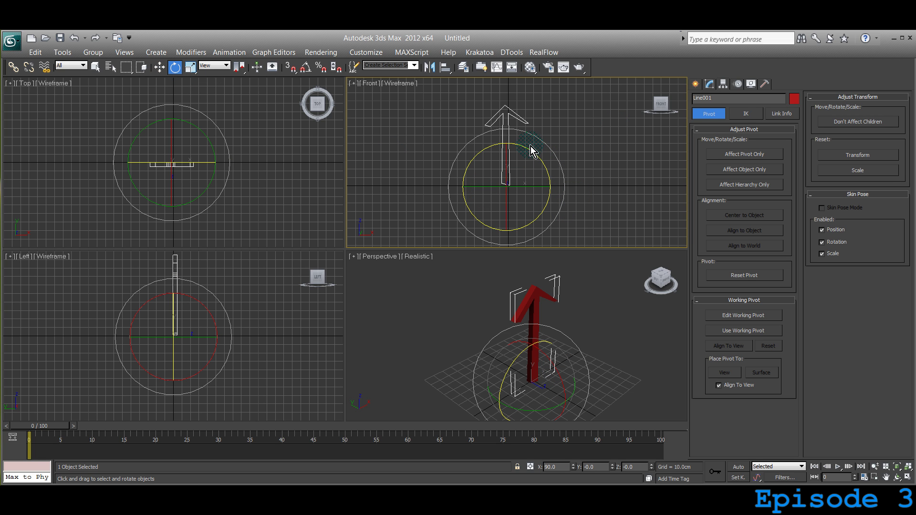
mouse_move(524, 145)
shift+mouse_down()
mouse_move(581, 186)
mouse_move(548, 183)
shift+mouse_up()
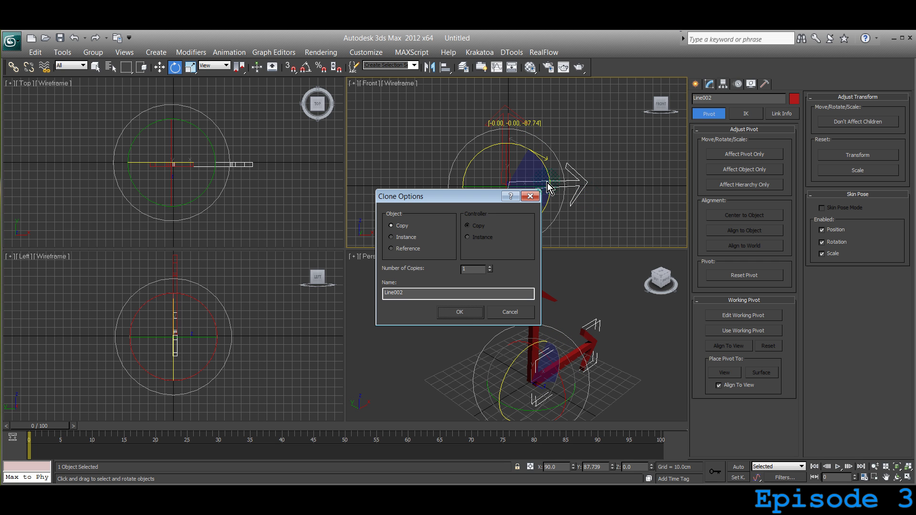
click(461, 312)
middle_drag(461, 189, 462, 179)
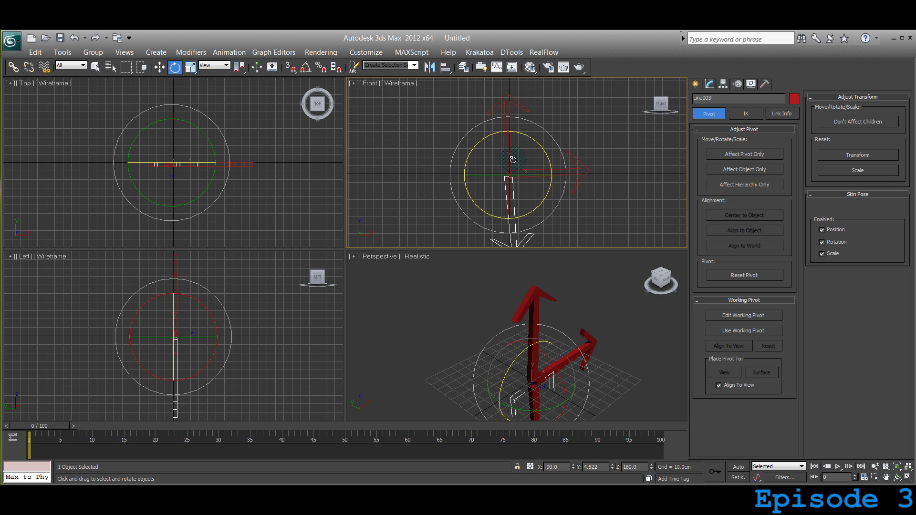
mouse_move(542, 150)
shift+mouse_down()
mouse_move(592, 225)
mouse_move(579, 216)
shift+mouse_up()
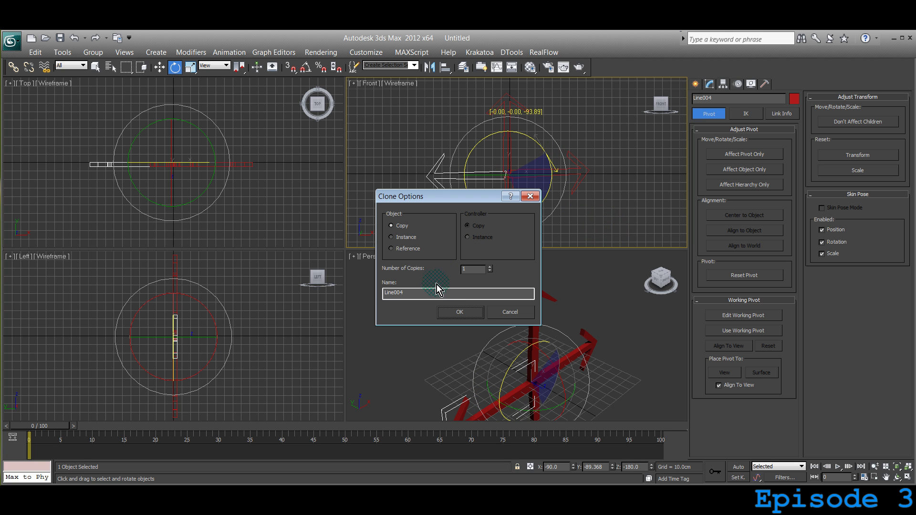
click(461, 309)
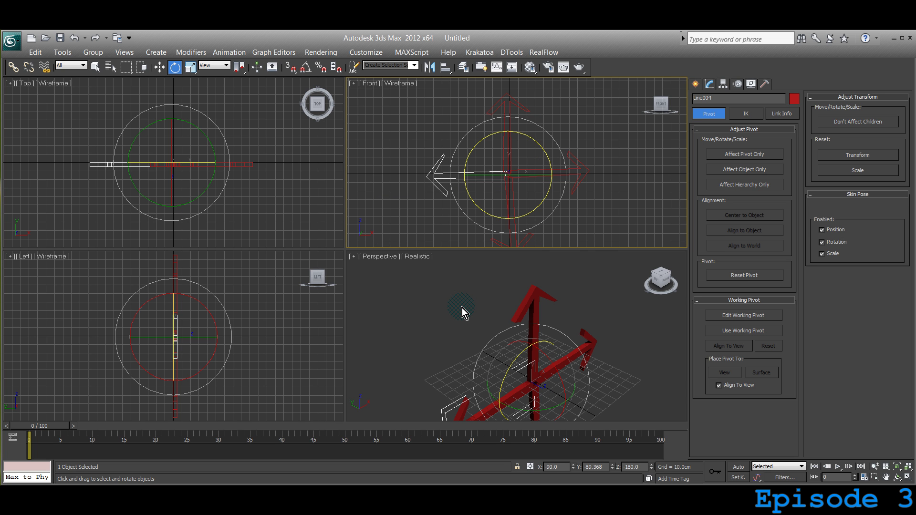
- Maximize the Perspective view and orbit it to face the arrows from the front
mouse_move(584, 416)
middle_down()
mouse_move(555, 387)
mouse_move(575, 390)
middle_up()
key(alt+w)
alt+middle_drag(382, 296, 387, 270)
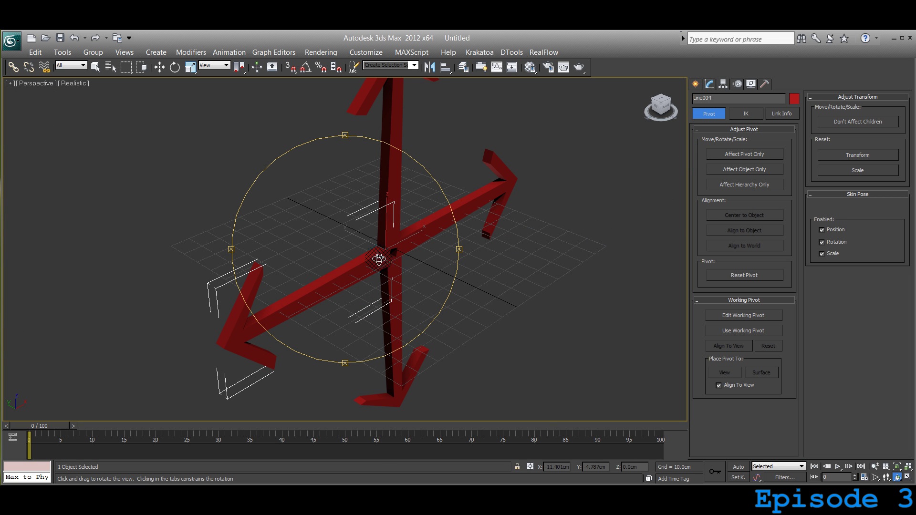
drag(379, 258, 368, 262)
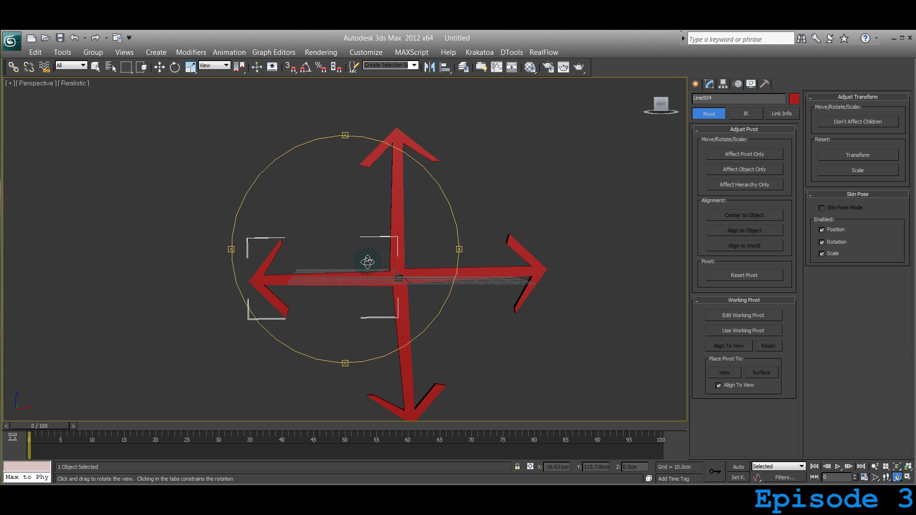
middle_drag(368, 261, 346, 262)
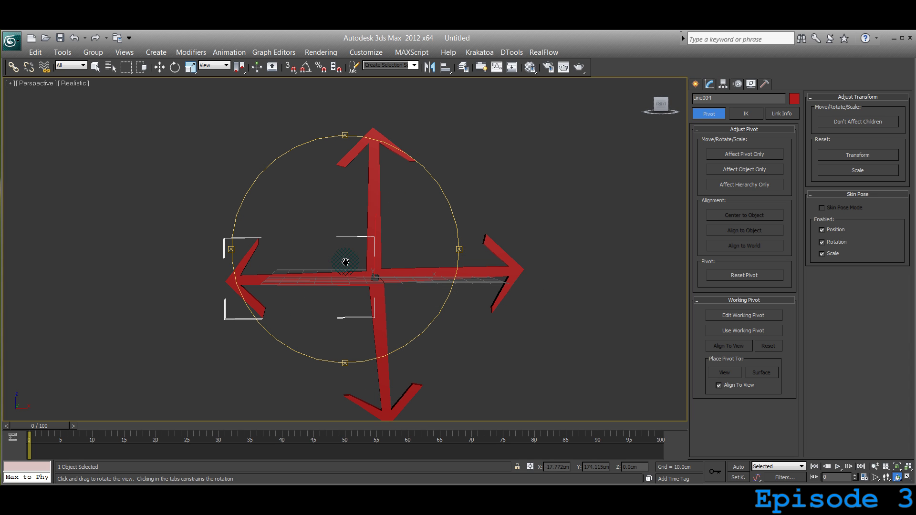
key(e)
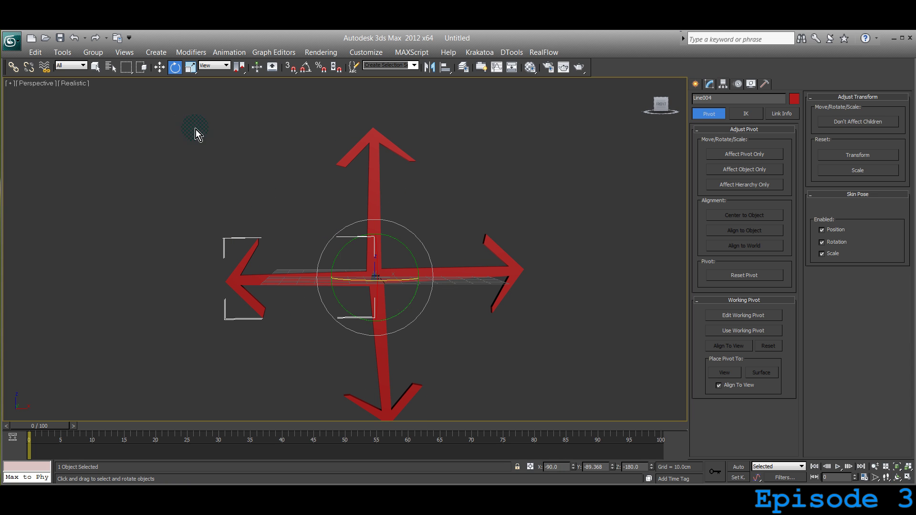
- Select the top arrow, then pan and orbit to view slightly above the grid
click(159, 67)
click(375, 199)
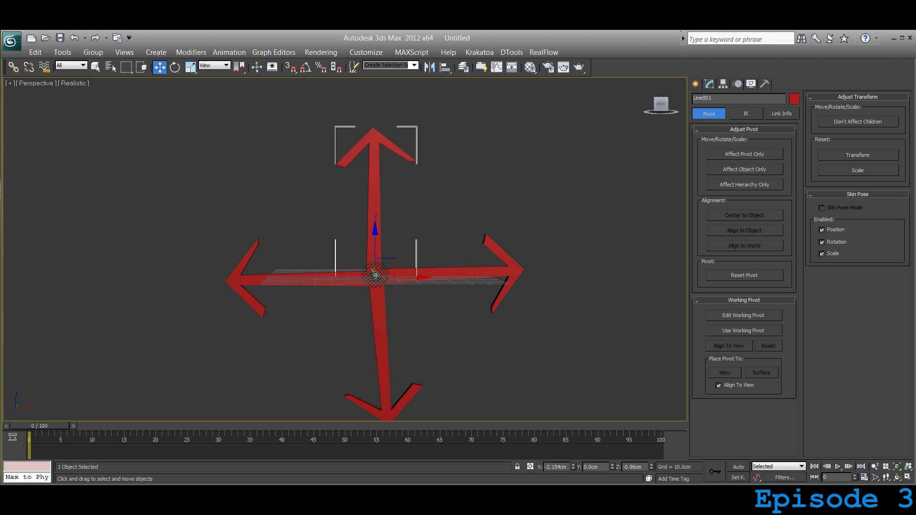
mouse_move(340, 307)
middle_down()
mouse_move(382, 311)
mouse_move(451, 271)
middle_up()
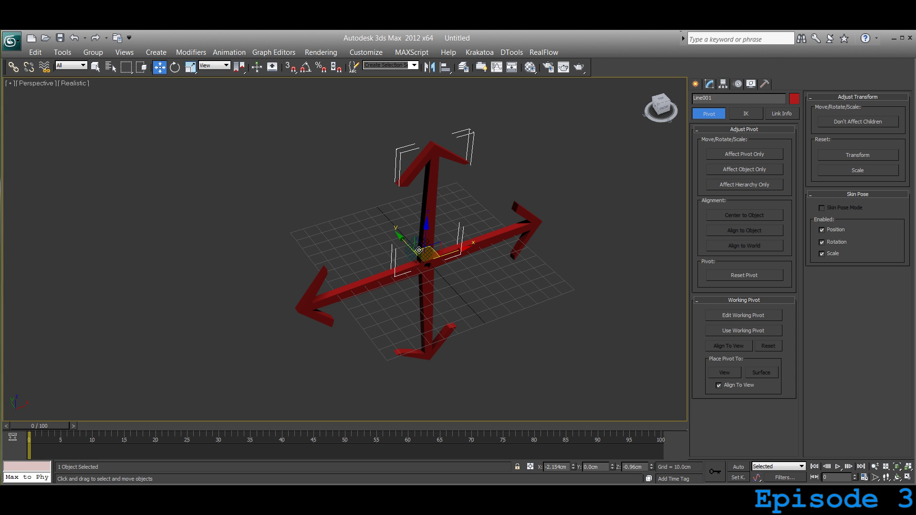
shift+drag(419, 250, 354, 274)
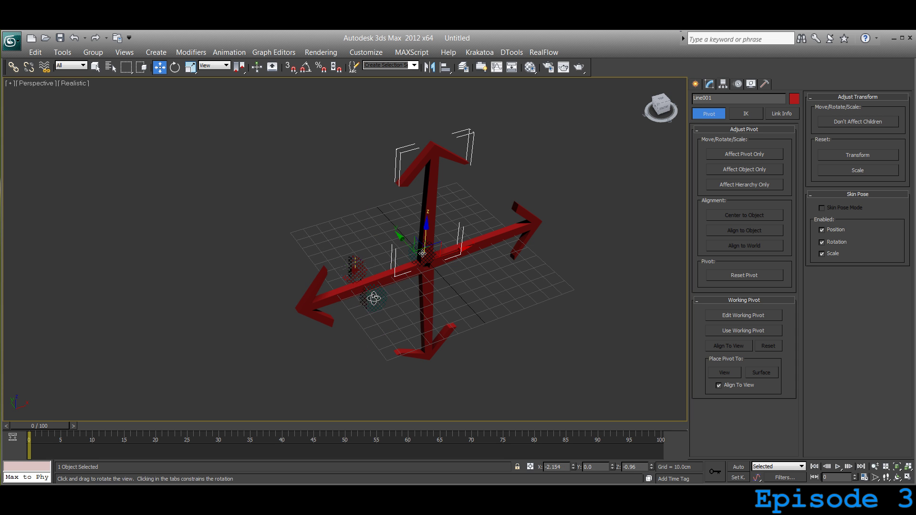
mouse_move(354, 273)
alt+middle_down()
mouse_move(371, 271)
mouse_move(329, 253)
mouse_move(319, 232)
alt+middle_up()
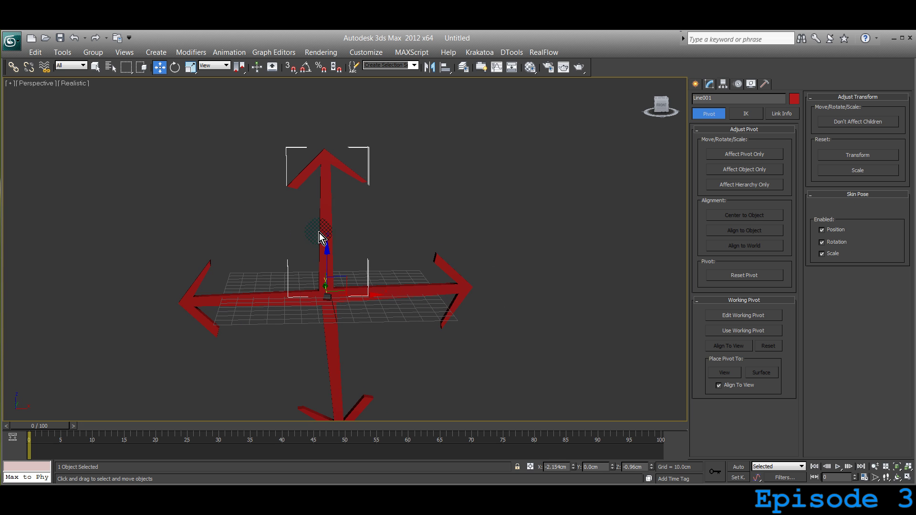
- Push the right, top, left and bottom arrows outward from the grid centre
click(421, 291)
drag(369, 293, 481, 292)
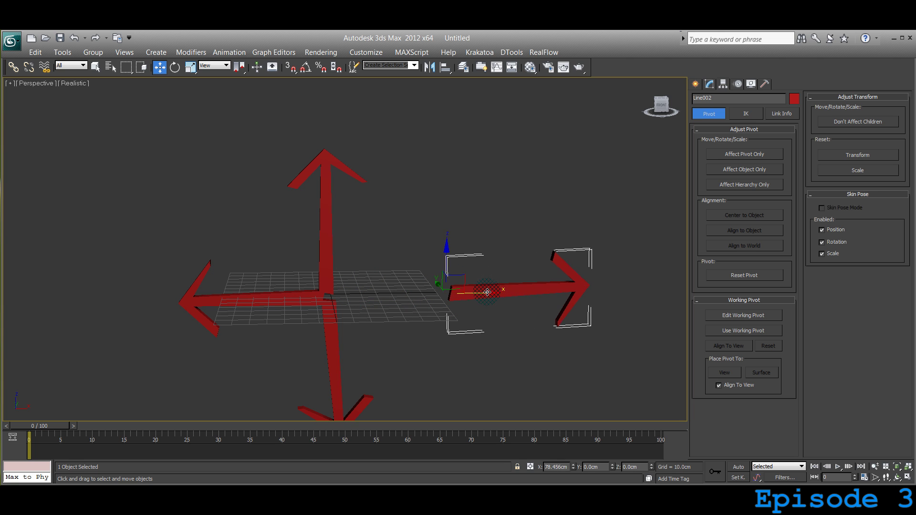
click(320, 238)
drag(326, 260, 327, 171)
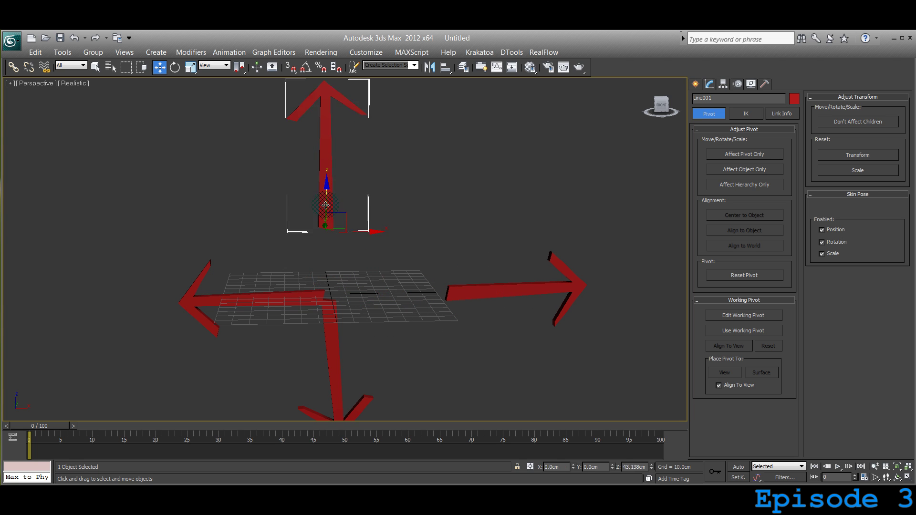
click(279, 298)
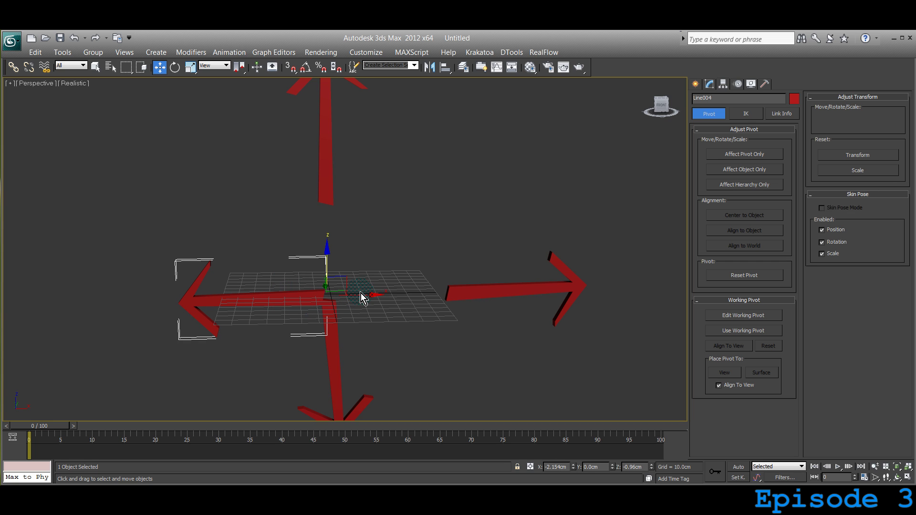
drag(356, 293, 270, 295)
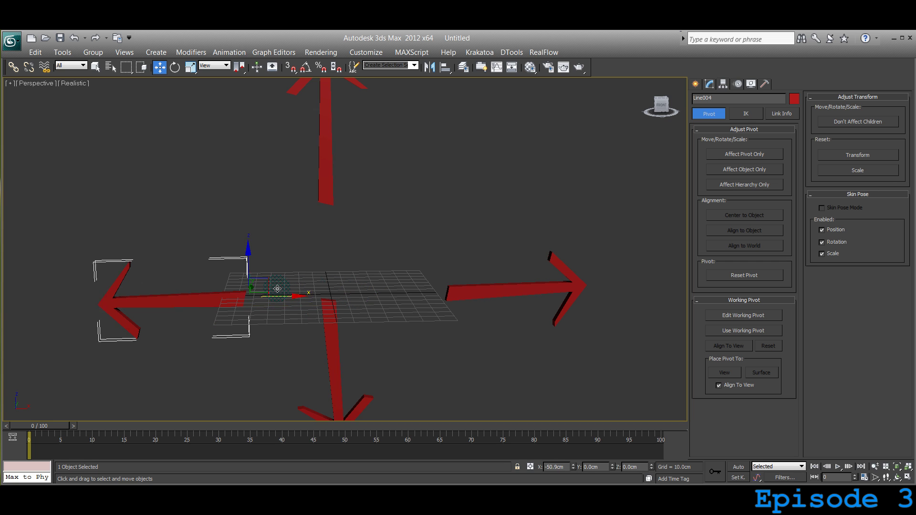
click(332, 328)
drag(327, 260, 327, 302)
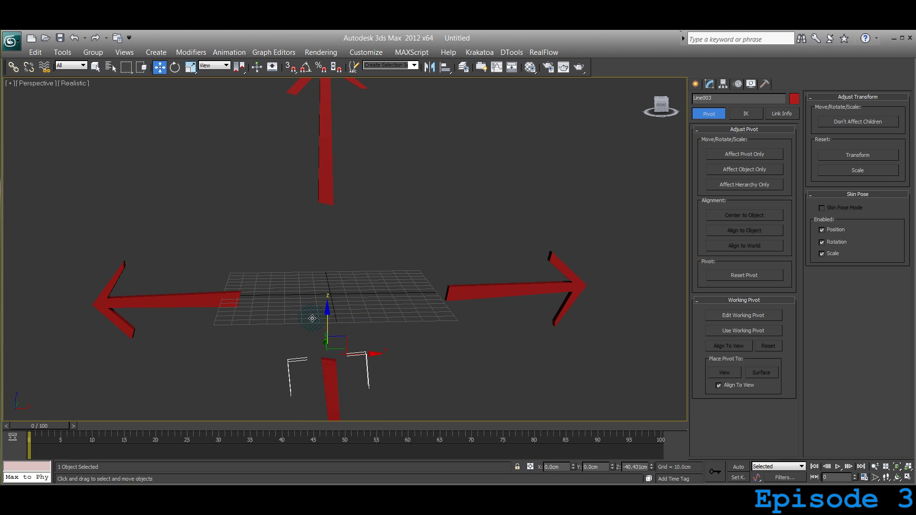
click(325, 195)
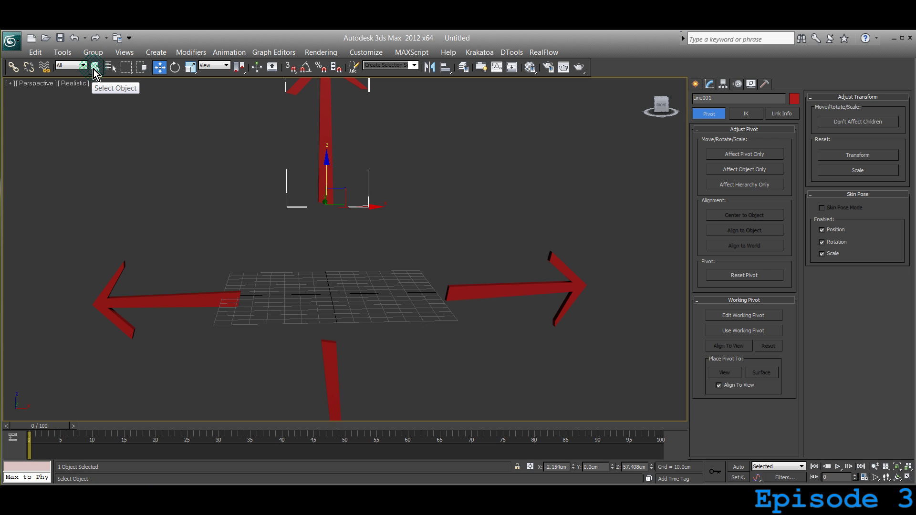
click(95, 67)
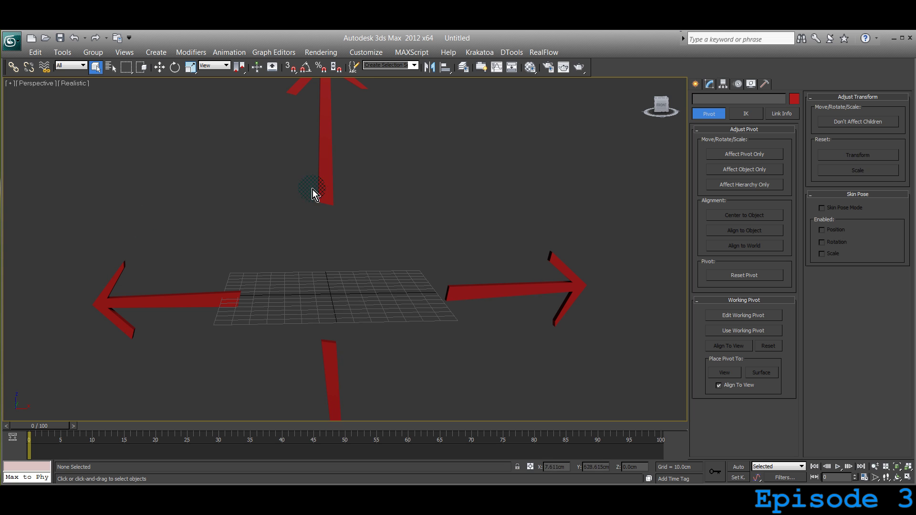
click(206, 306)
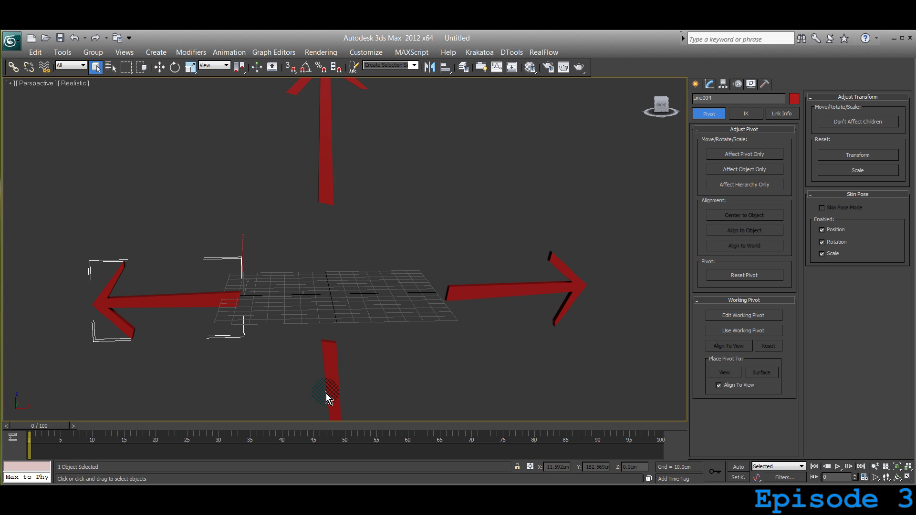
click(482, 291)
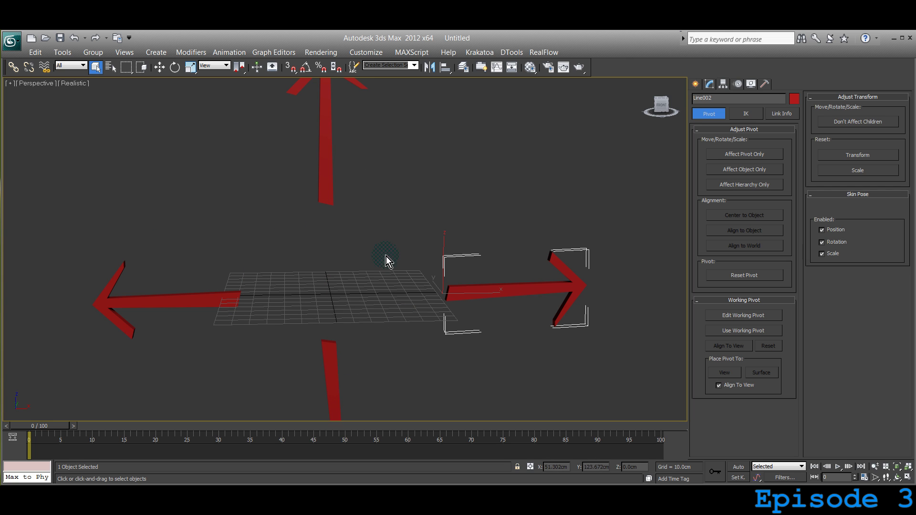
click(333, 171)
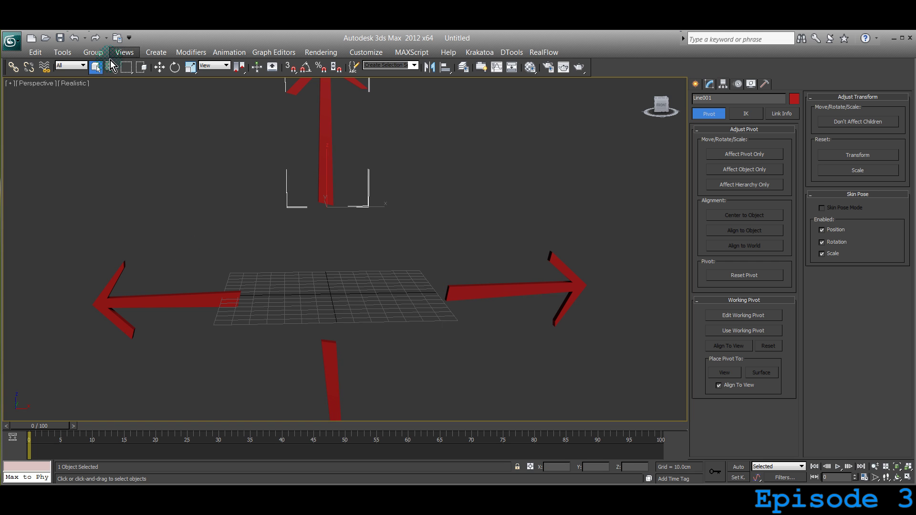
click(161, 70)
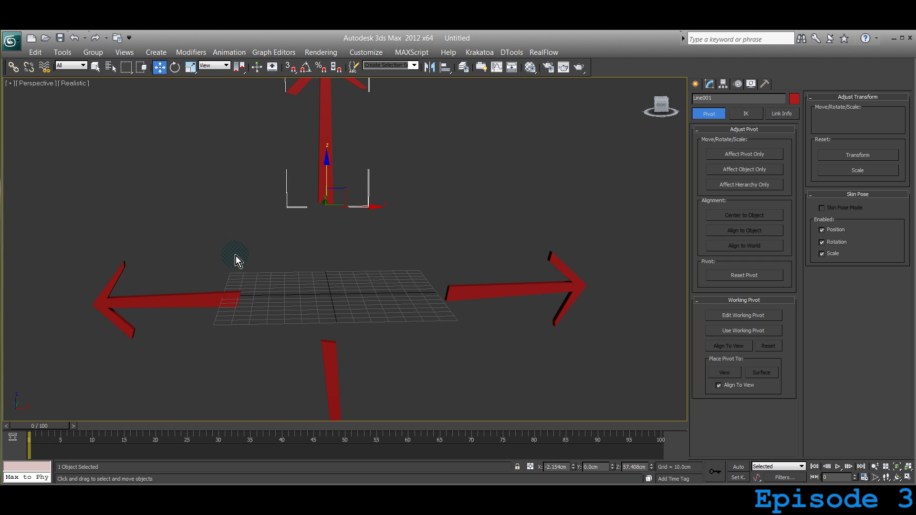
click(224, 301)
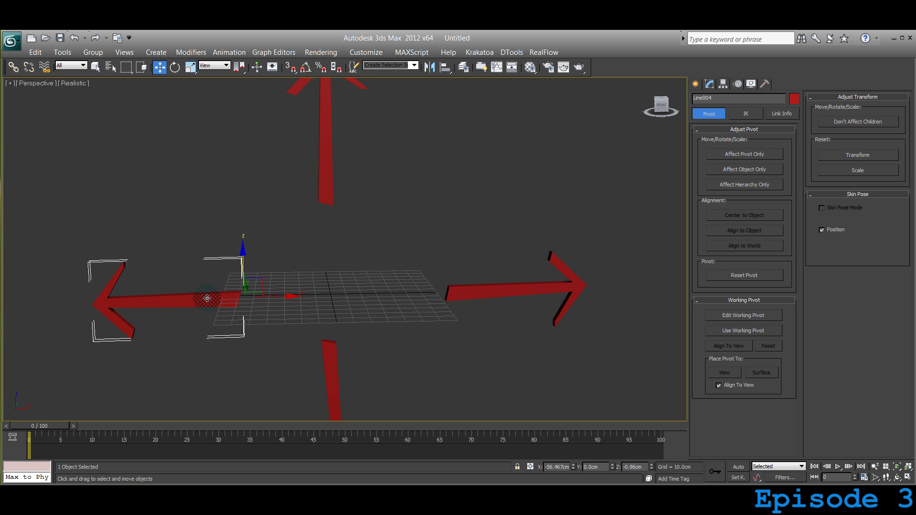
drag(269, 296, 250, 308)
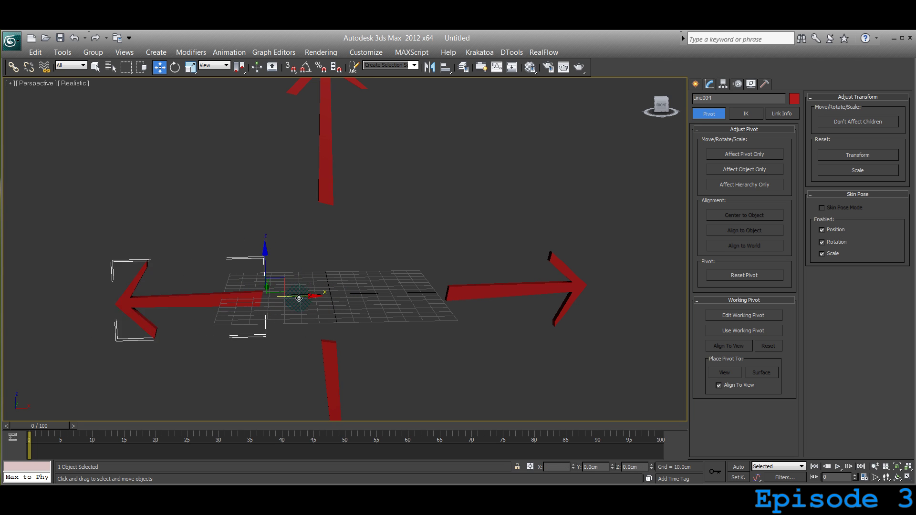
click(472, 295)
mouse_move(460, 293)
mouse_down()
mouse_move(375, 288)
mouse_move(466, 289)
mouse_up()
click(96, 67)
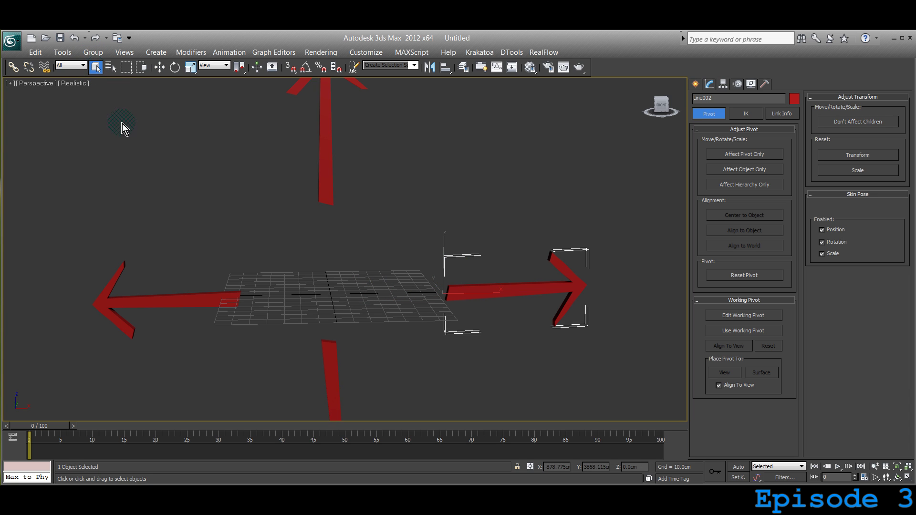
click(323, 173)
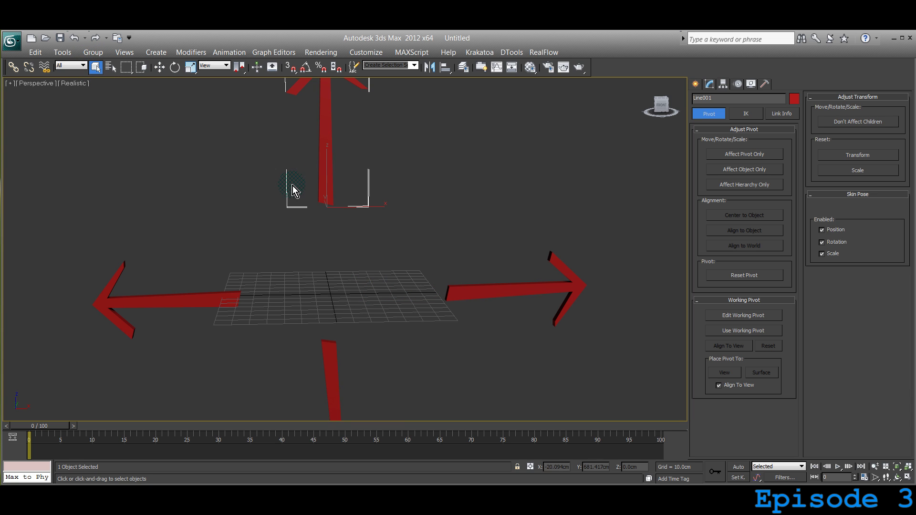
click(215, 303)
click(495, 294)
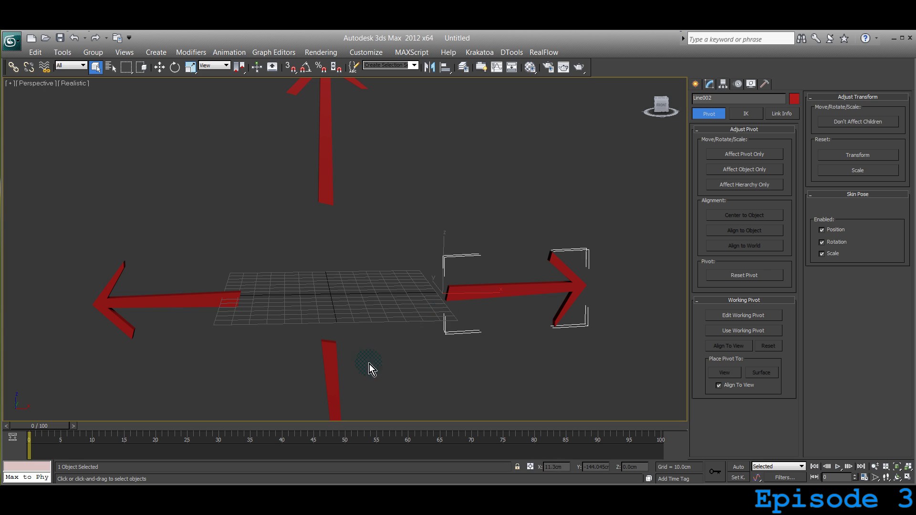
click(334, 364)
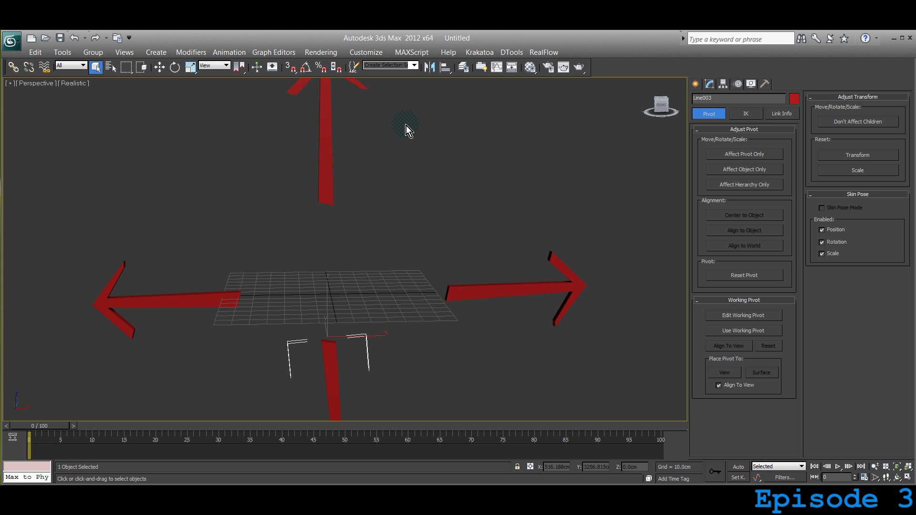
drag(321, 327, 227, 298)
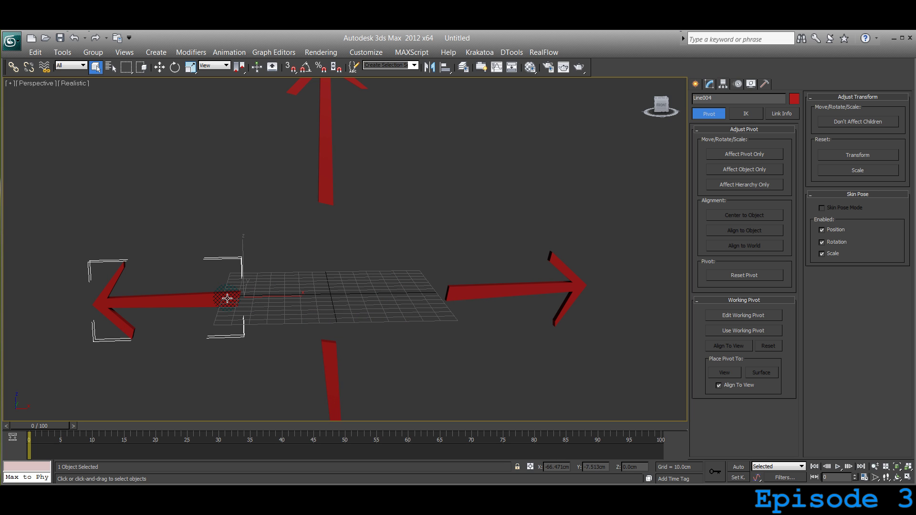
click(329, 175)
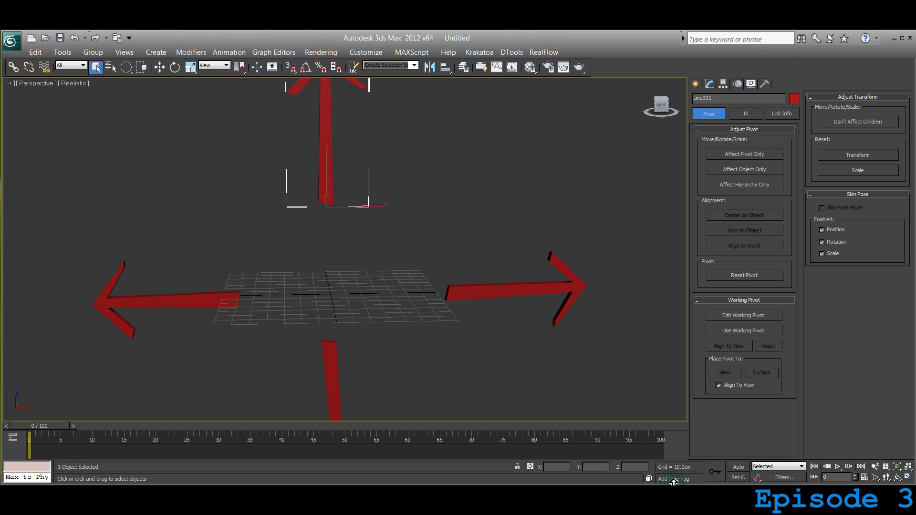
key(w)
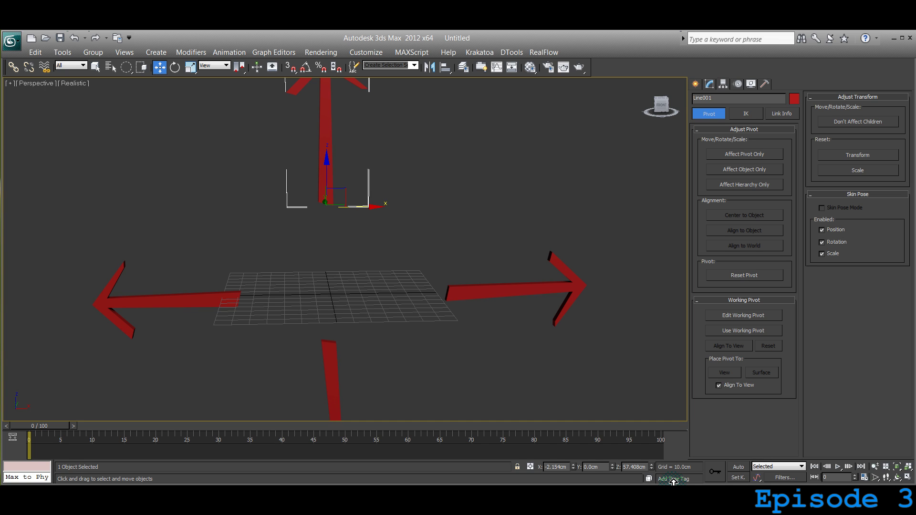